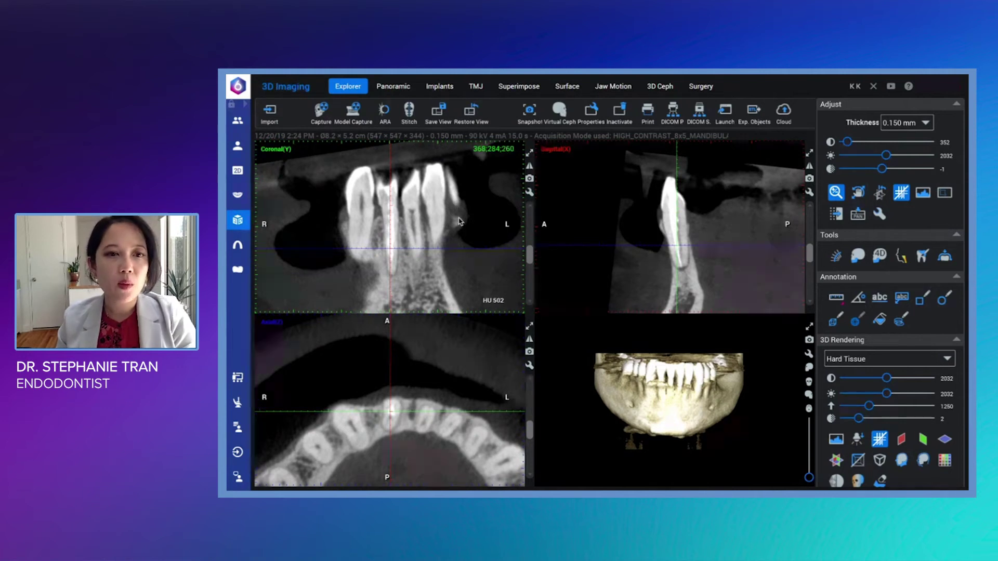
Page down through coronal and axial slices until the sagittal view shows one lower incisor's full root
{"action": "scroll", "coordinate": [460, 225], "scroll_direction": "down", "scroll_amount": 4}
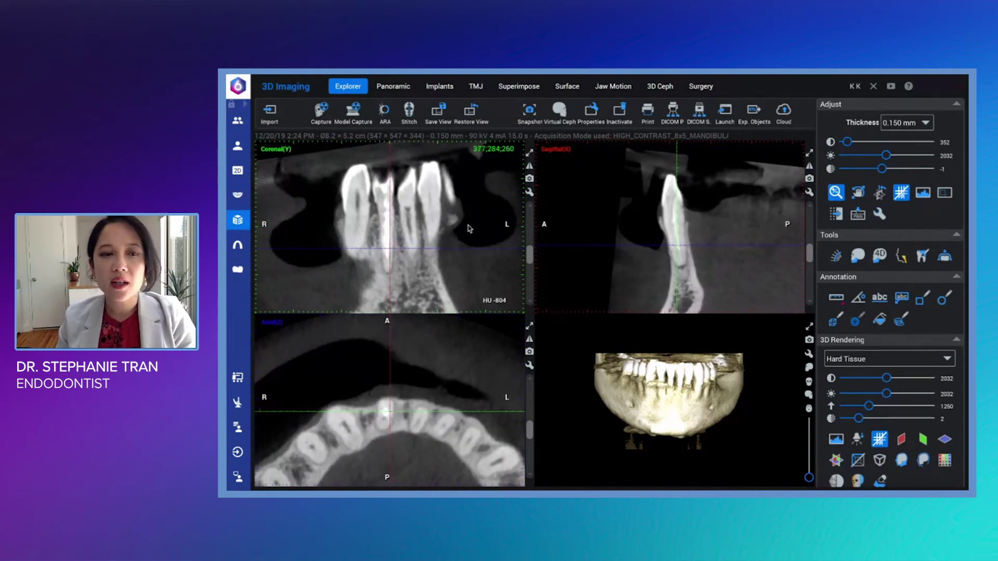
{"action": "scroll", "coordinate": [470, 228], "scroll_direction": "down", "scroll_amount": 4}
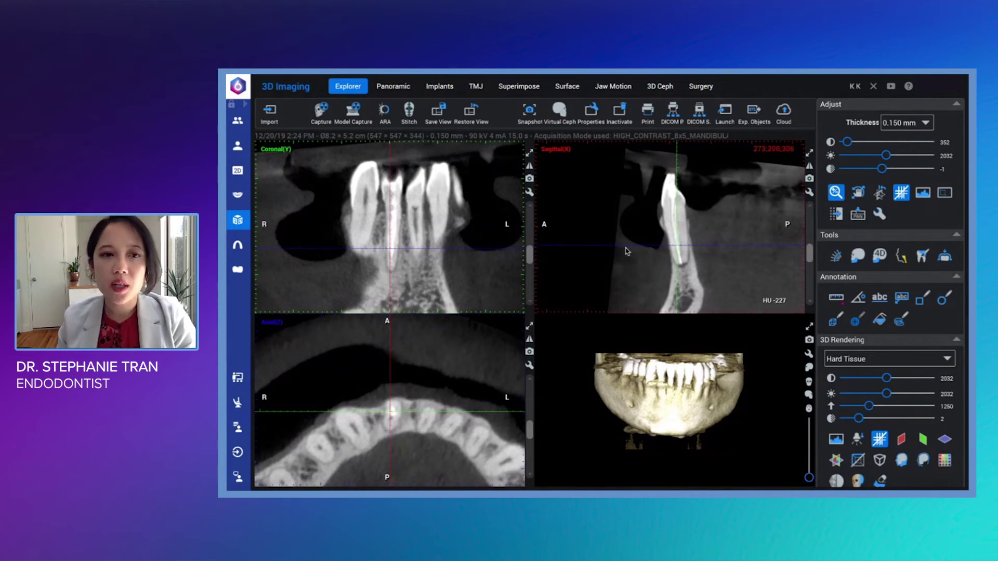
{"action": "scroll", "coordinate": [478, 383], "scroll_direction": "down", "scroll_amount": 5}
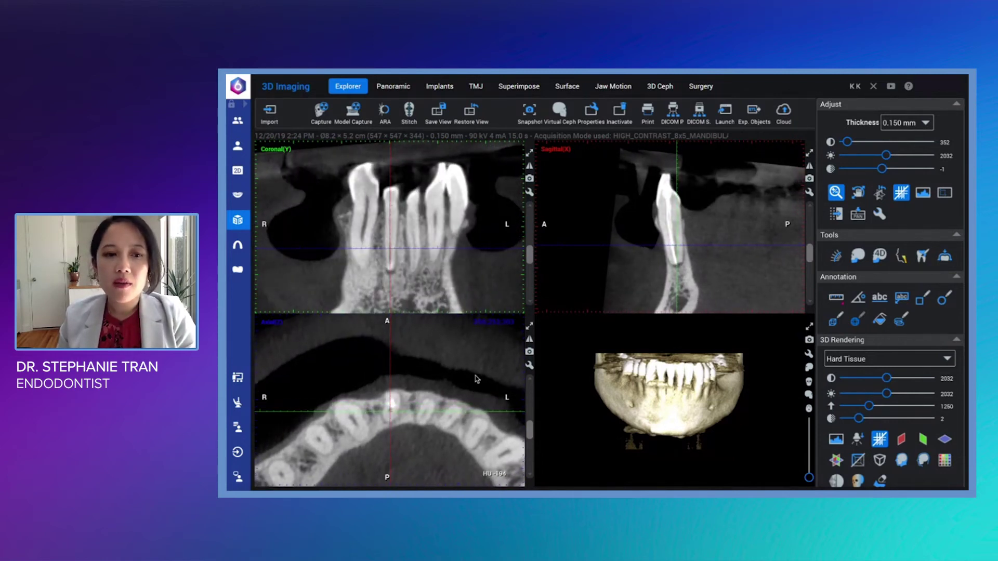
{"action": "scroll", "coordinate": [479, 384], "scroll_direction": "down", "scroll_amount": 6}
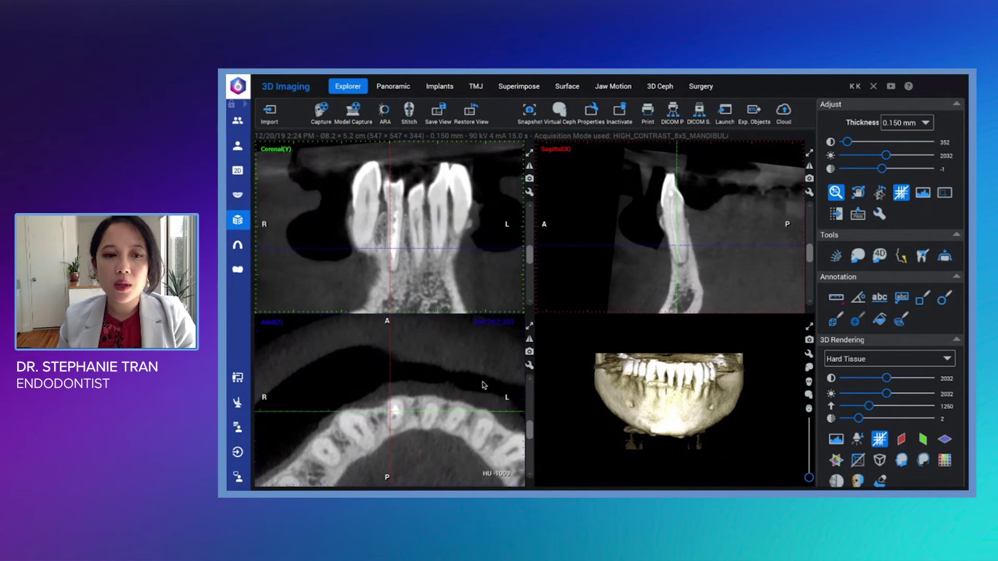
{"action": "scroll", "coordinate": [478, 383], "scroll_direction": "down", "scroll_amount": 2}
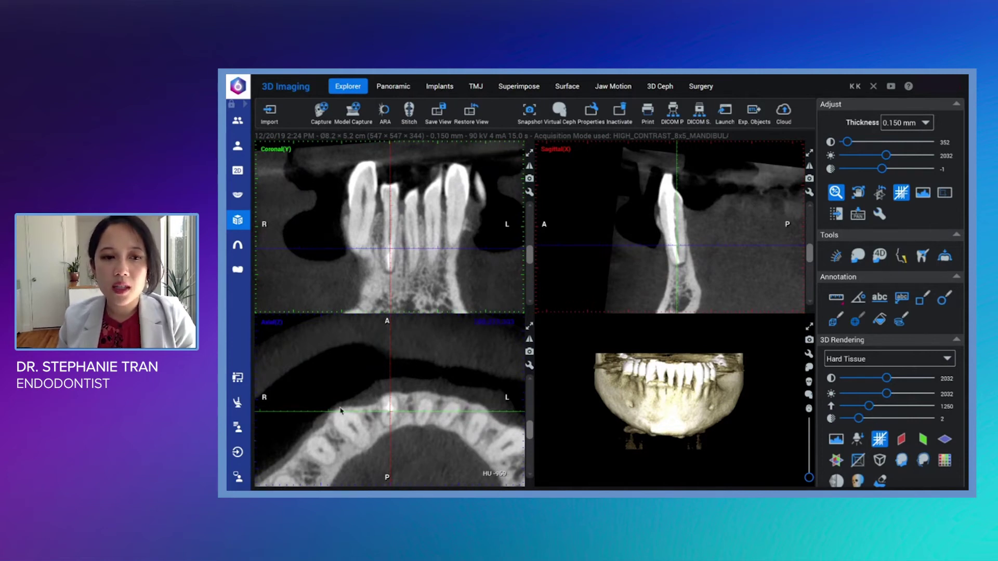
{"action": "scroll", "coordinate": [442, 424], "scroll_direction": "down", "scroll_amount": 2}
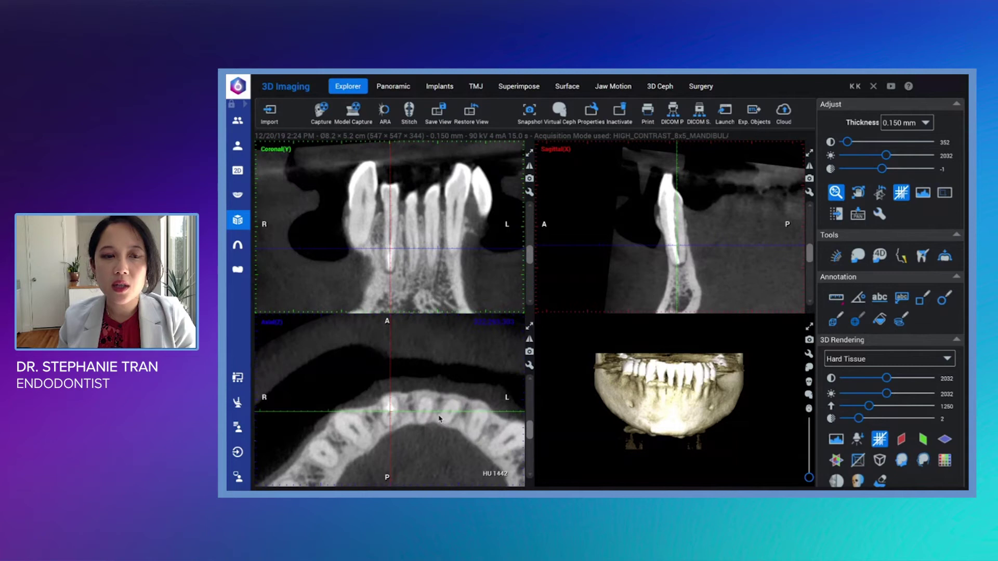
{"action": "scroll", "coordinate": [439, 418], "scroll_direction": "down", "scroll_amount": 3}
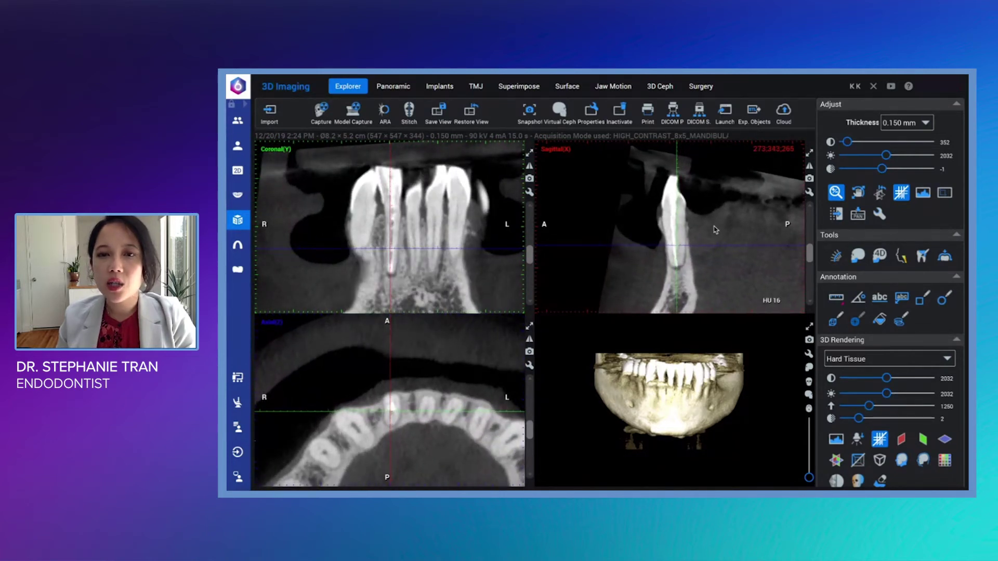
Hide the reference lines, keep 0.150 mm thickness, raise contrast to 448 and lower brightness
{"action": "left_click", "coordinate": [902, 195]}
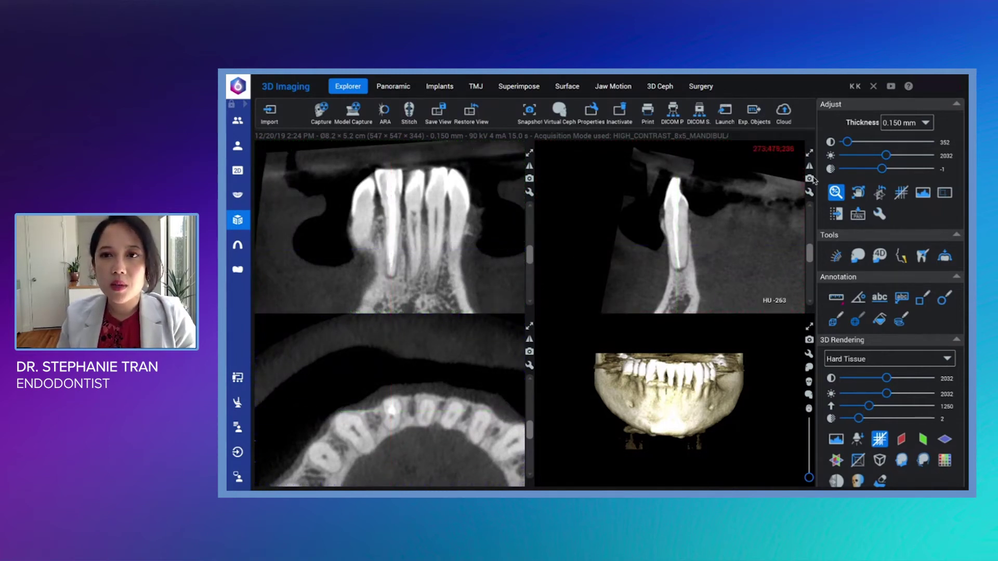
{"action": "left_click", "coordinate": [893, 129]}
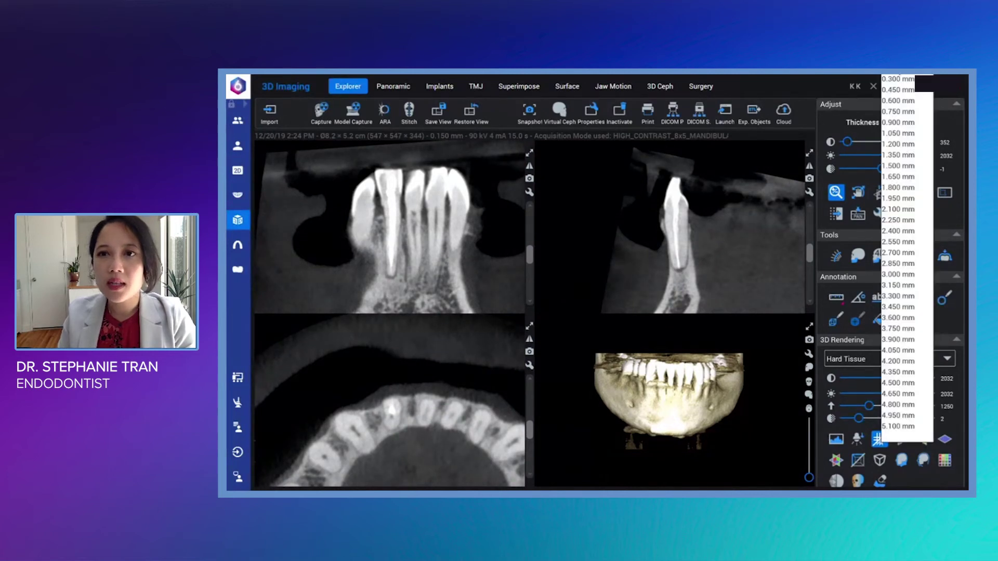
{"action": "left_click", "coordinate": [894, 124]}
{"action": "left_click_drag", "start_coordinate": [850, 145], "coordinate": [852, 145]}
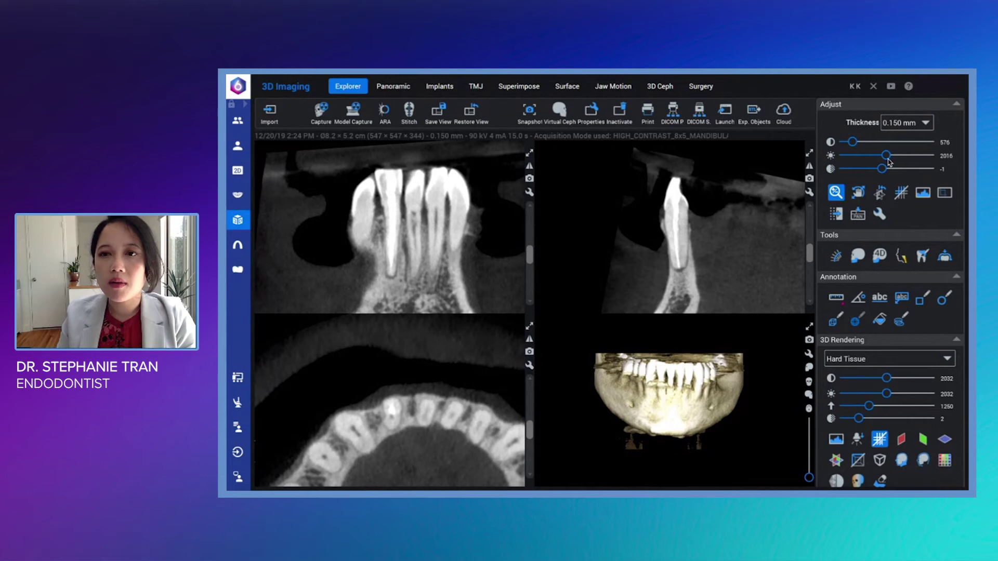
{"action": "mouse_move", "coordinate": [887, 161]}
{"action": "left_mouse_down"}
{"action": "mouse_move", "coordinate": [851, 148]}
{"action": "mouse_move", "coordinate": [880, 170]}
{"action": "left_mouse_up"}
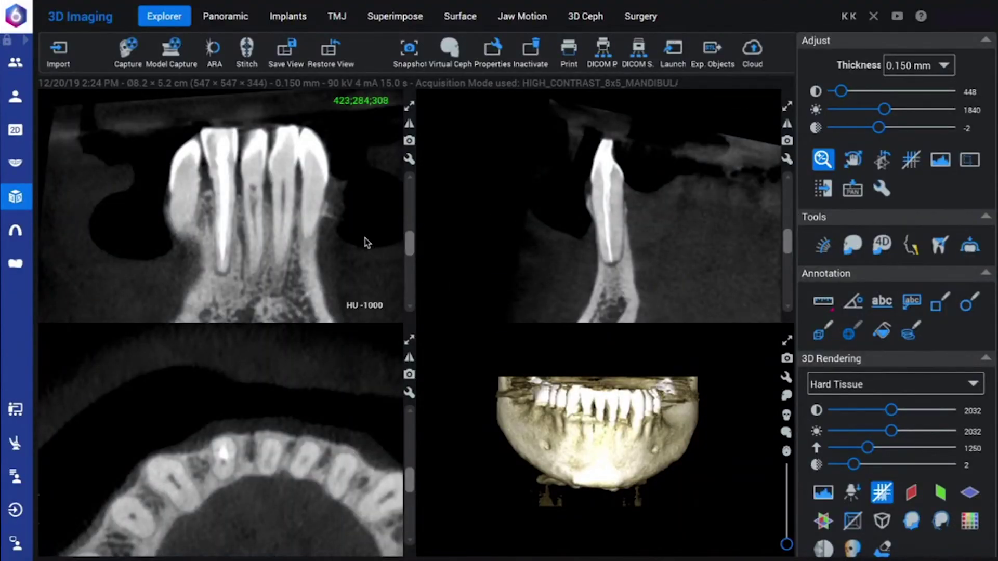
Activate the Sagittal view and page back and forth through the incisor's sagittal slices
{"action": "left_click", "coordinate": [691, 202]}
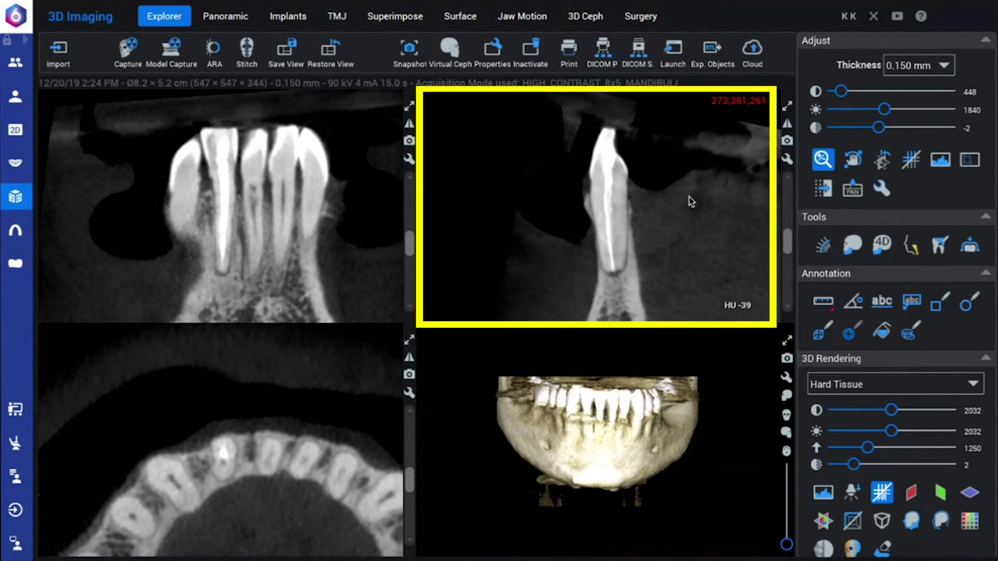
{"action": "scroll", "coordinate": [686, 203], "scroll_direction": "down", "scroll_amount": 1}
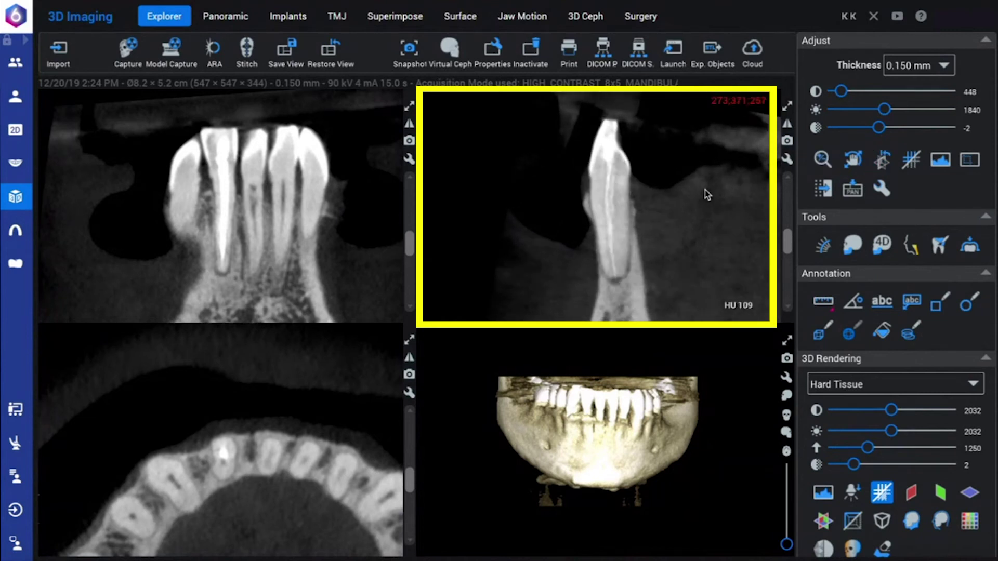
{"action": "scroll", "coordinate": [707, 195], "scroll_direction": "up", "scroll_amount": 2}
{"action": "scroll", "coordinate": [706, 194], "scroll_direction": "up", "scroll_amount": 2}
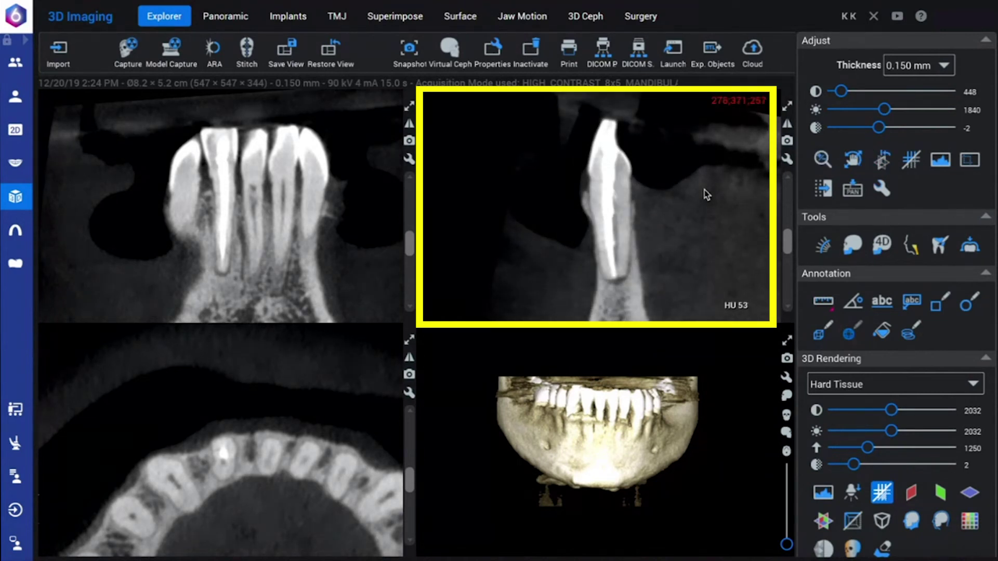
{"action": "scroll", "coordinate": [624, 170], "scroll_direction": "up", "scroll_amount": 2}
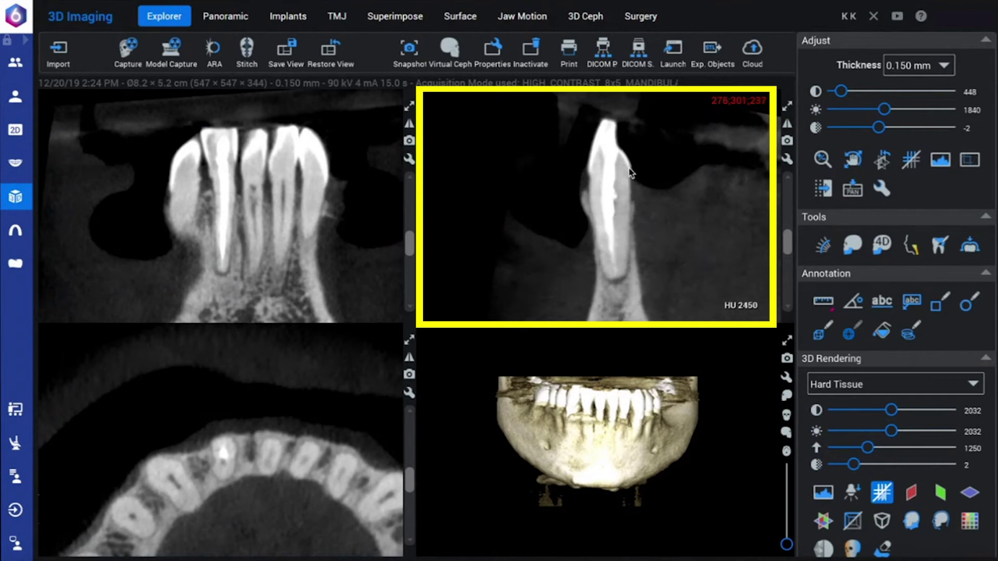
{"action": "scroll", "coordinate": [334, 189], "scroll_direction": "up", "scroll_amount": 4}
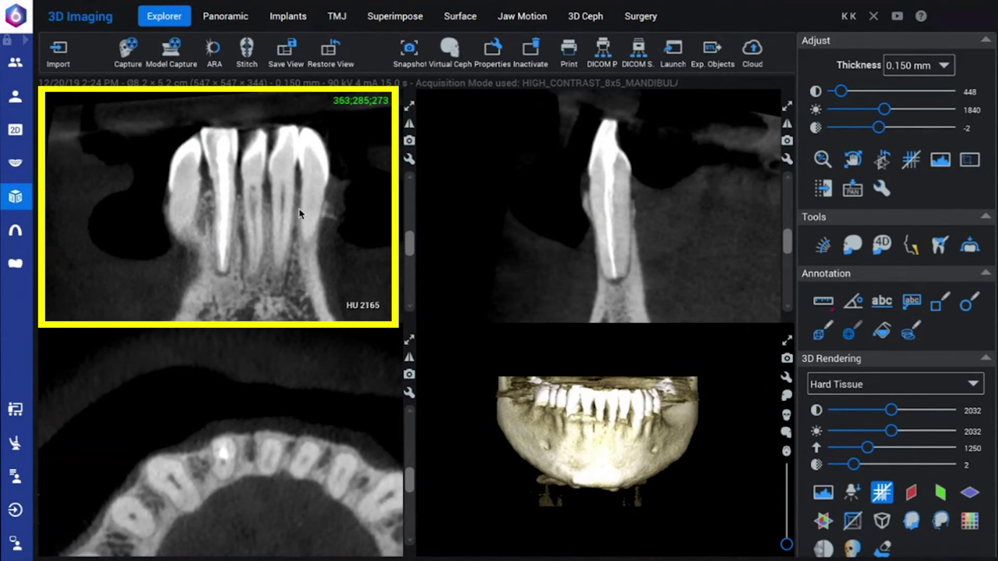
Move the coronal slice two steps deeper to bring the incisor root canals into view
{"action": "scroll", "coordinate": [300, 213], "scroll_direction": "down", "scroll_amount": 10}
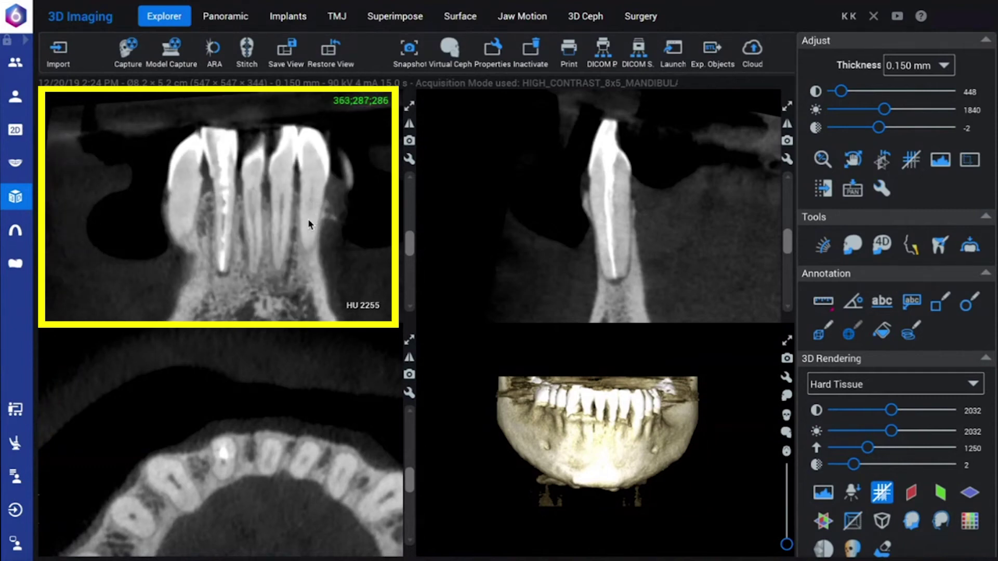
{"action": "scroll", "coordinate": [309, 218], "scroll_direction": "down", "scroll_amount": 3}
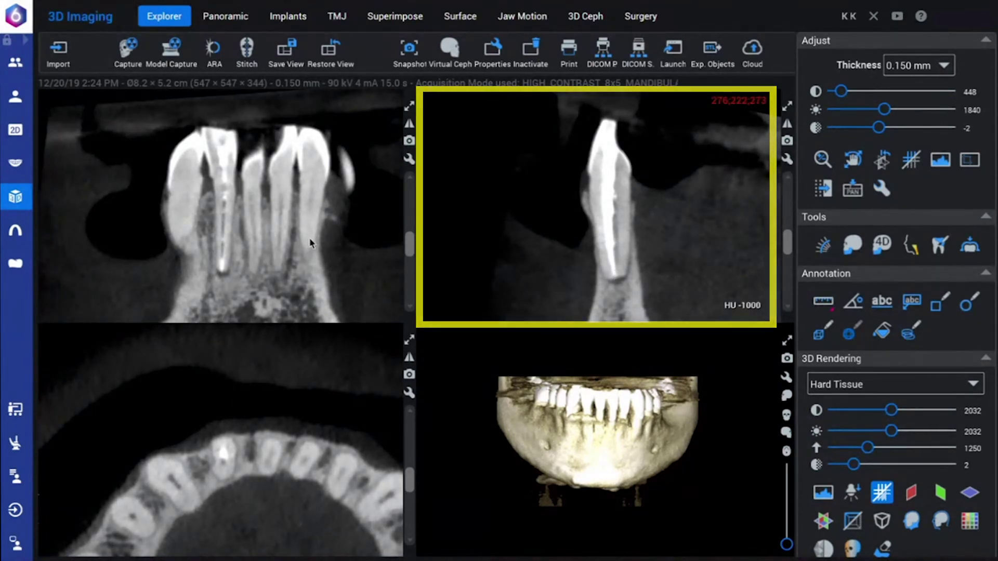
Advance the coronal slice two more steps through the lower incisors
{"action": "scroll", "coordinate": [253, 194], "scroll_direction": "down", "scroll_amount": 2}
{"action": "scroll", "coordinate": [253, 194], "scroll_direction": "down", "scroll_amount": 4}
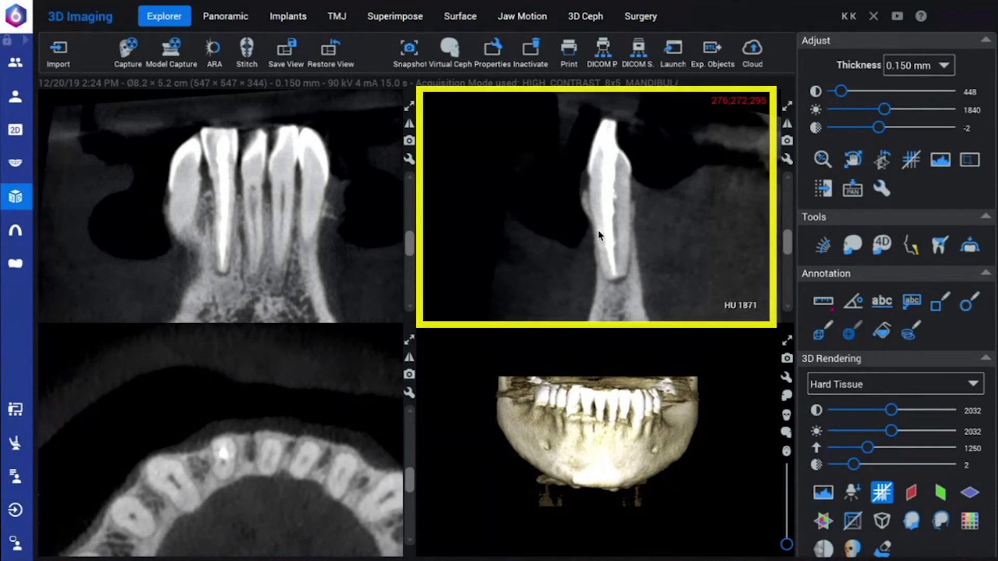
Page the axial slice up and down across the lower dental arch, from crowns to root cross-sections
{"action": "scroll", "coordinate": [343, 451], "scroll_direction": "up", "scroll_amount": 5}
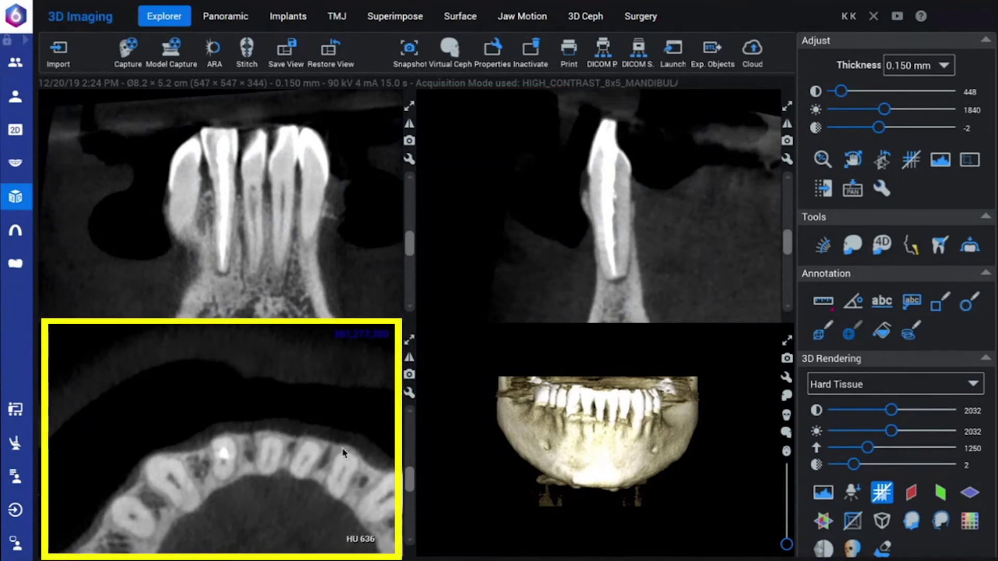
{"action": "scroll", "coordinate": [342, 459], "scroll_direction": "up", "scroll_amount": 4}
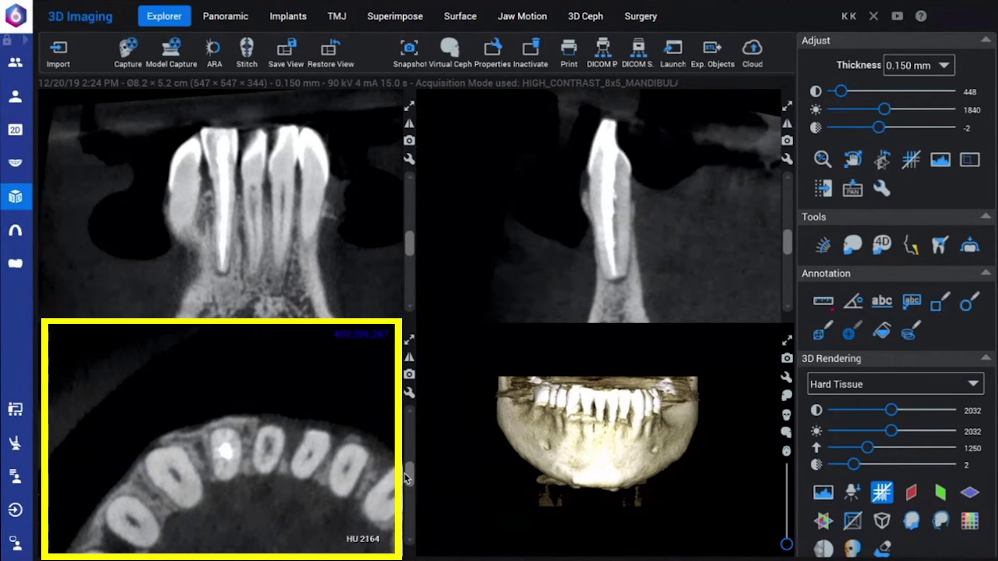
{"action": "scroll", "coordinate": [411, 474], "scroll_direction": "up", "scroll_amount": 2}
{"action": "scroll", "coordinate": [410, 473], "scroll_direction": "up", "scroll_amount": 2}
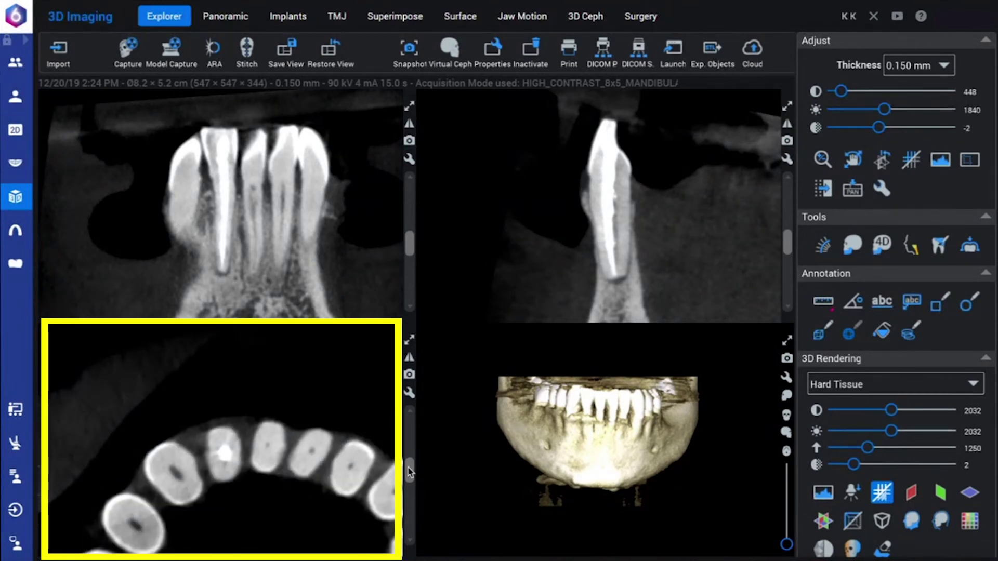
{"action": "scroll", "coordinate": [409, 472], "scroll_direction": "down", "scroll_amount": 5}
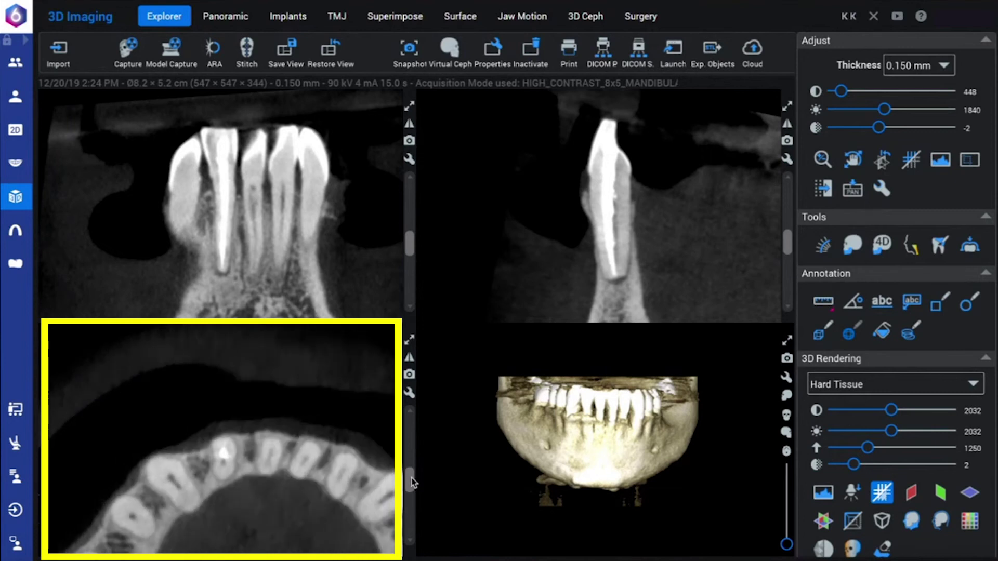
{"action": "scroll", "coordinate": [411, 482], "scroll_direction": "down", "scroll_amount": 4}
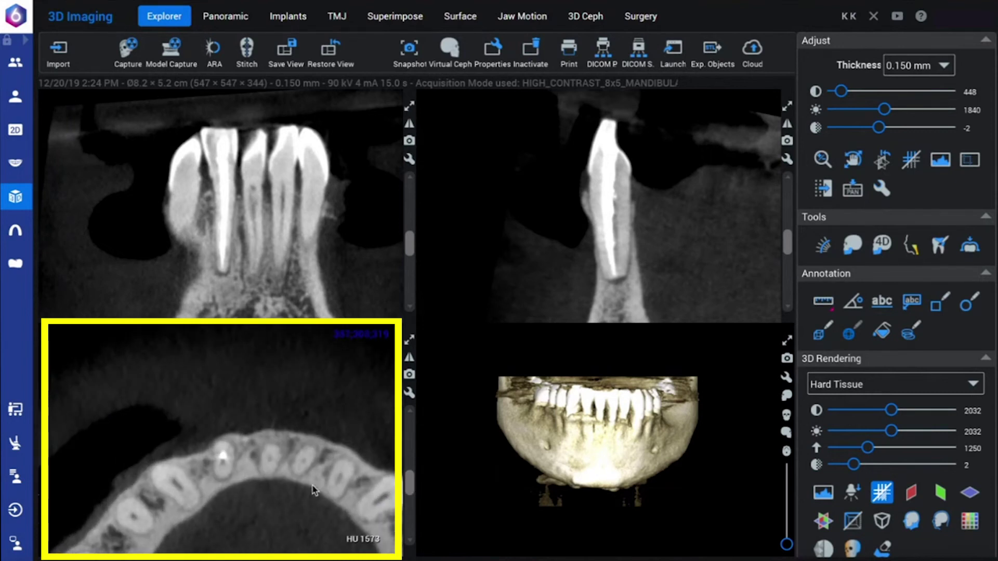
{"action": "mouse_move", "coordinate": [227, 458]}
{"action": "scroll", "coordinate": [257, 458], "scroll_direction": "down", "scroll_amount": 3}
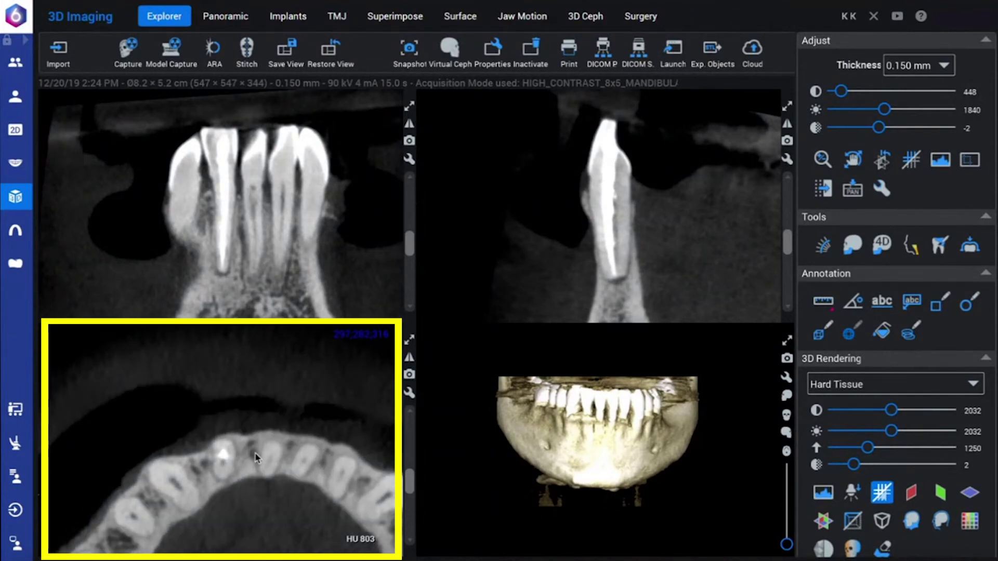
{"action": "scroll", "coordinate": [256, 457], "scroll_direction": "up", "scroll_amount": 2}
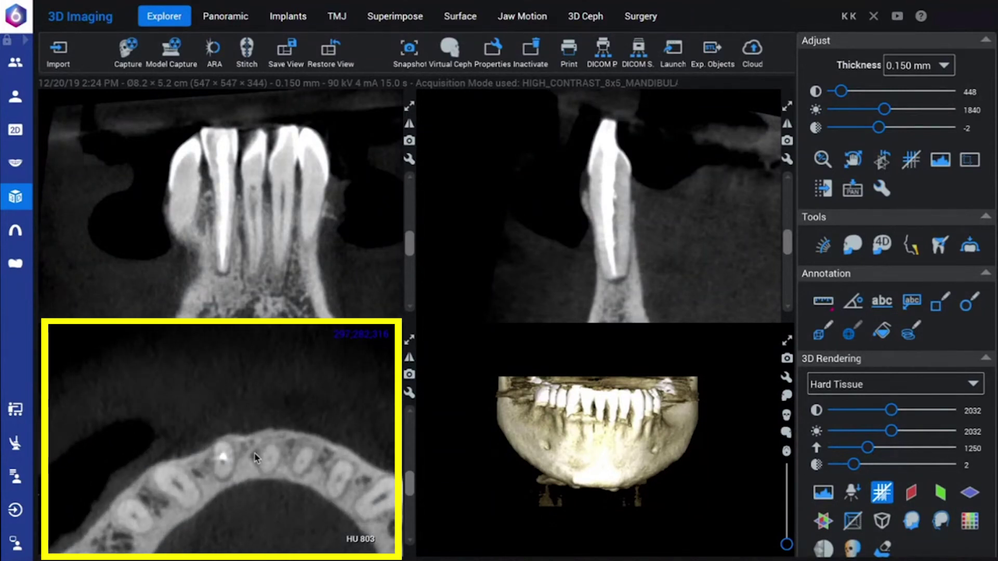
{"action": "scroll", "coordinate": [223, 465], "scroll_direction": "up", "scroll_amount": 2}
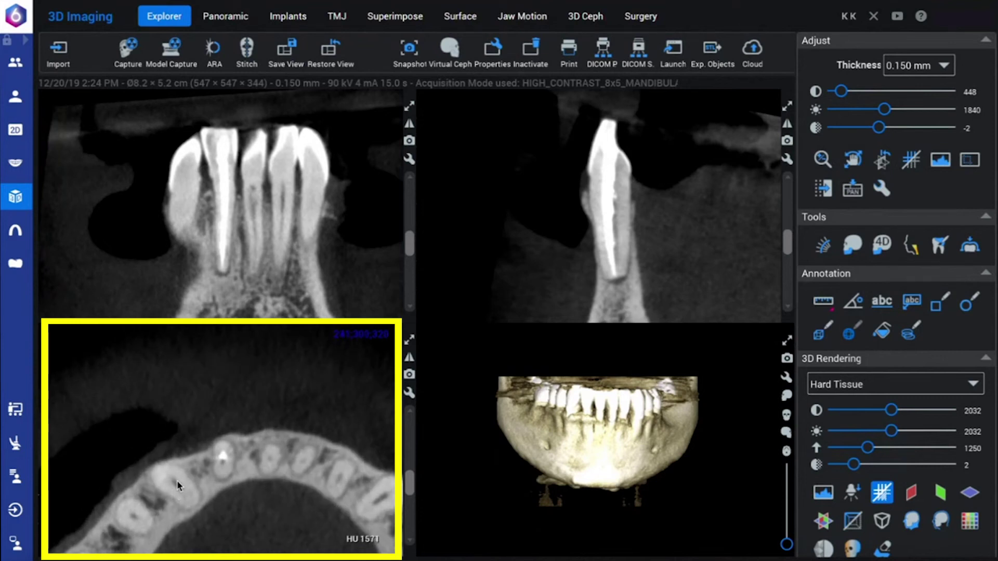
{"action": "scroll", "coordinate": [364, 478], "scroll_direction": "up", "scroll_amount": 4}
{"action": "scroll", "coordinate": [381, 485], "scroll_direction": "down", "scroll_amount": 3}
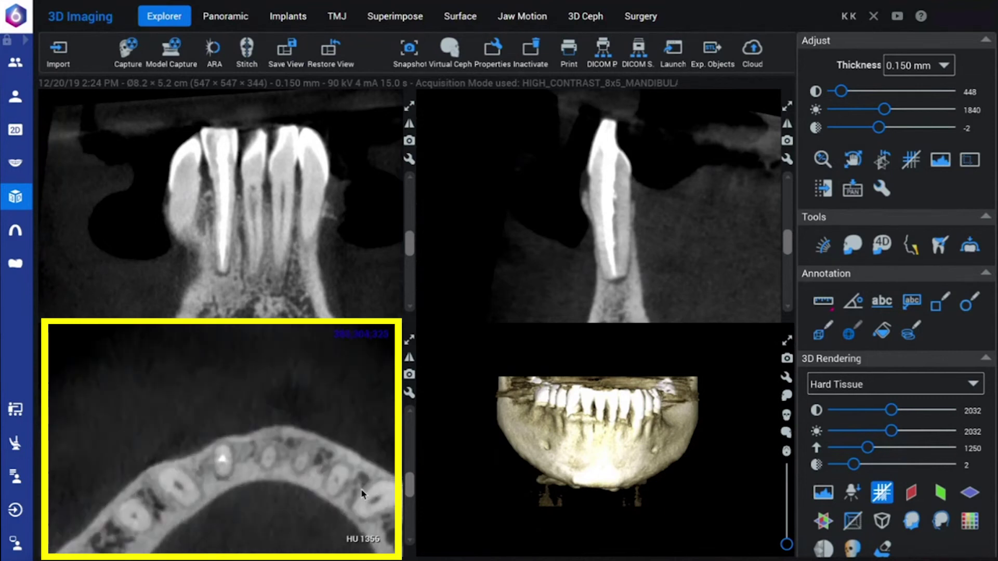
{"action": "scroll", "coordinate": [358, 487], "scroll_direction": "down", "scroll_amount": 3}
{"action": "scroll", "coordinate": [358, 487], "scroll_direction": "down", "scroll_amount": 3}
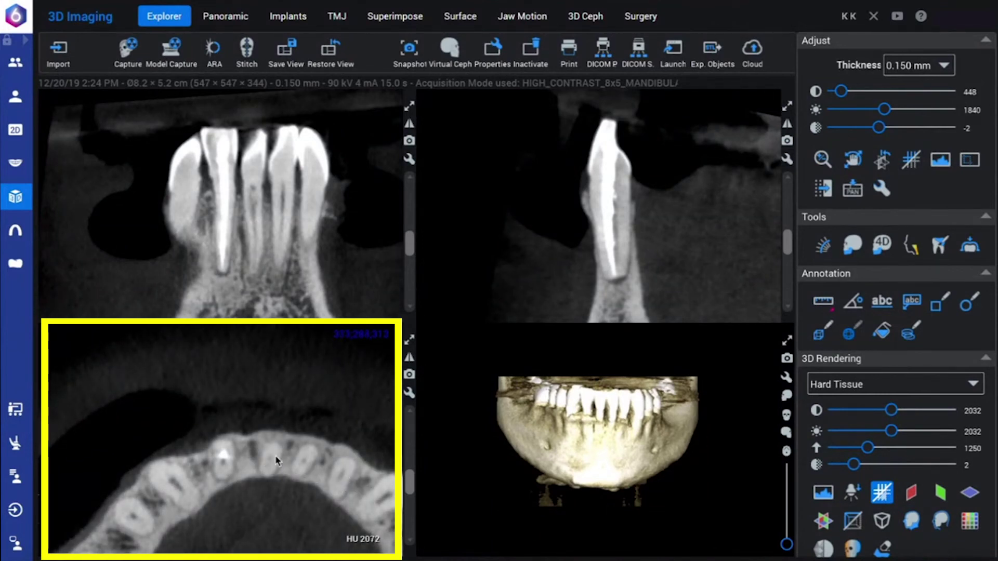
{"action": "scroll", "coordinate": [319, 461], "scroll_direction": "down", "scroll_amount": 1}
{"action": "scroll", "coordinate": [320, 458], "scroll_direction": "down", "scroll_amount": 3}
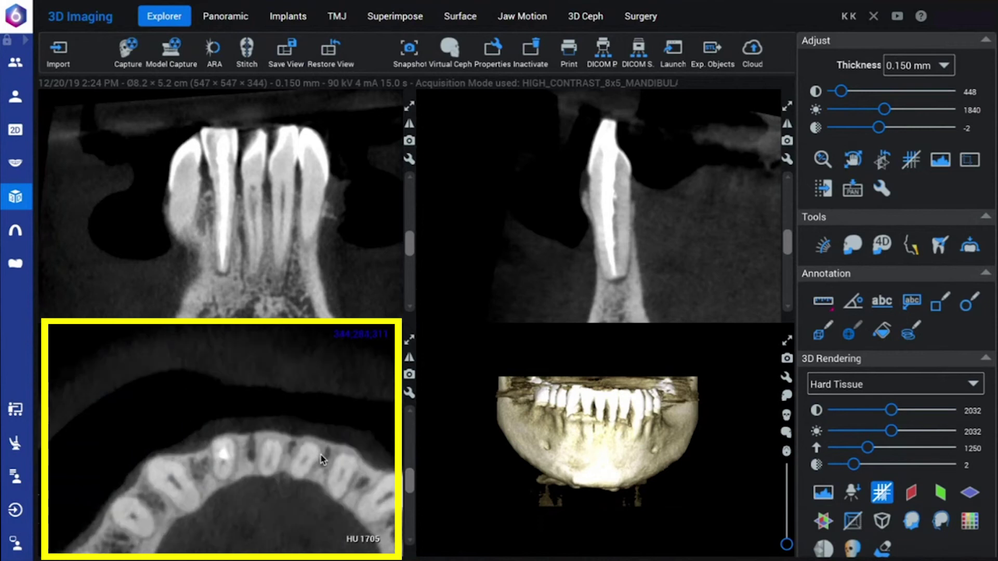